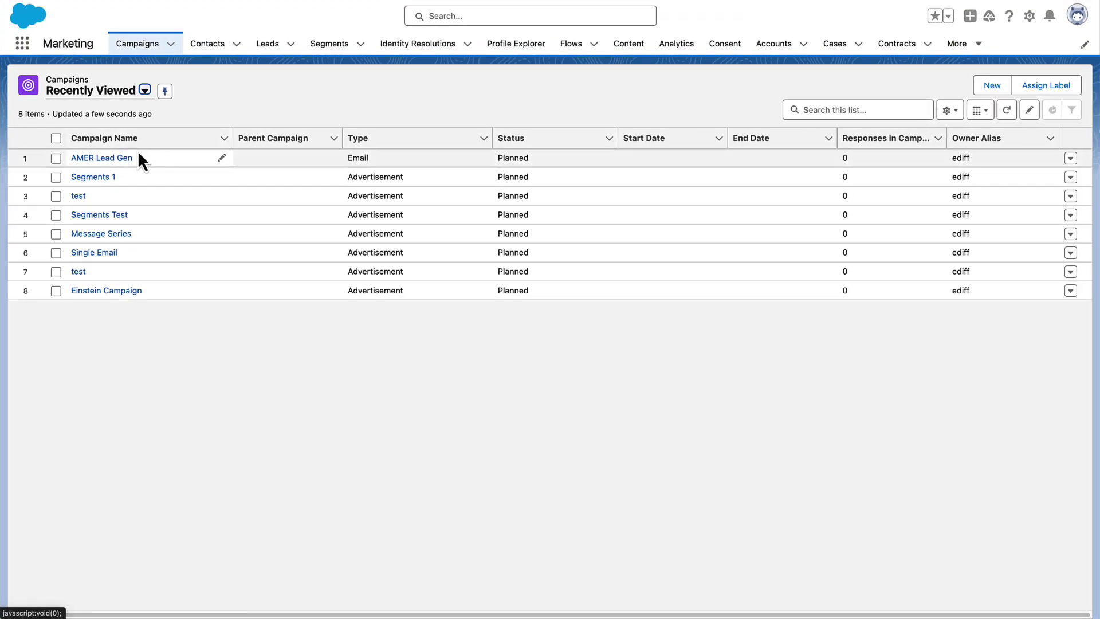
- From the AMER Lead Gen campaign, start a new Visual Builder batch segment
click(133, 157)
click(1019, 222)
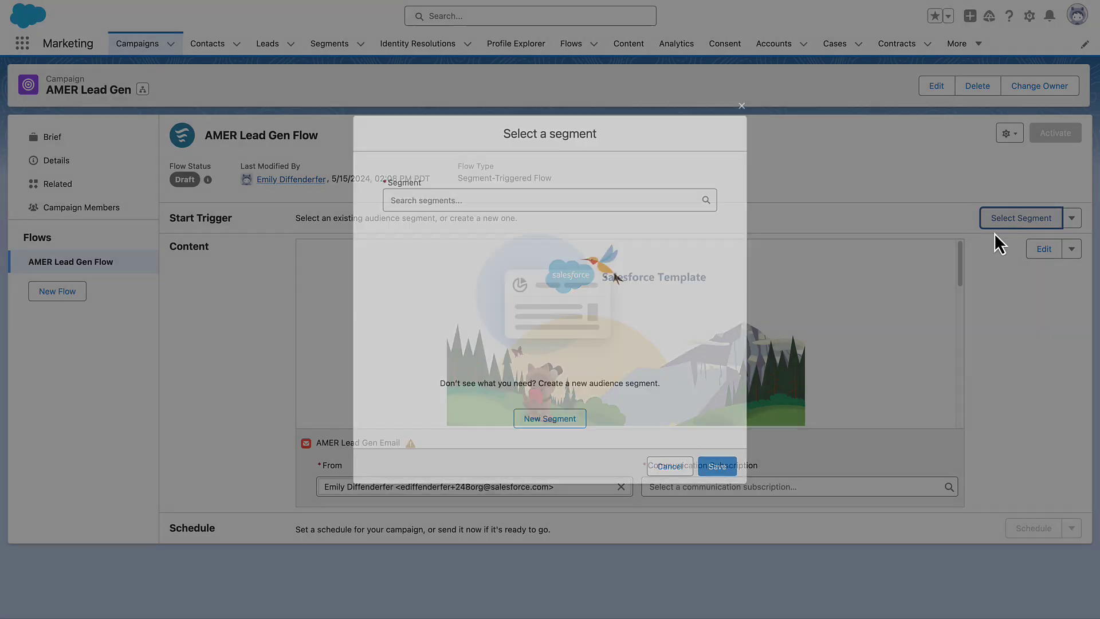
click(581, 420)
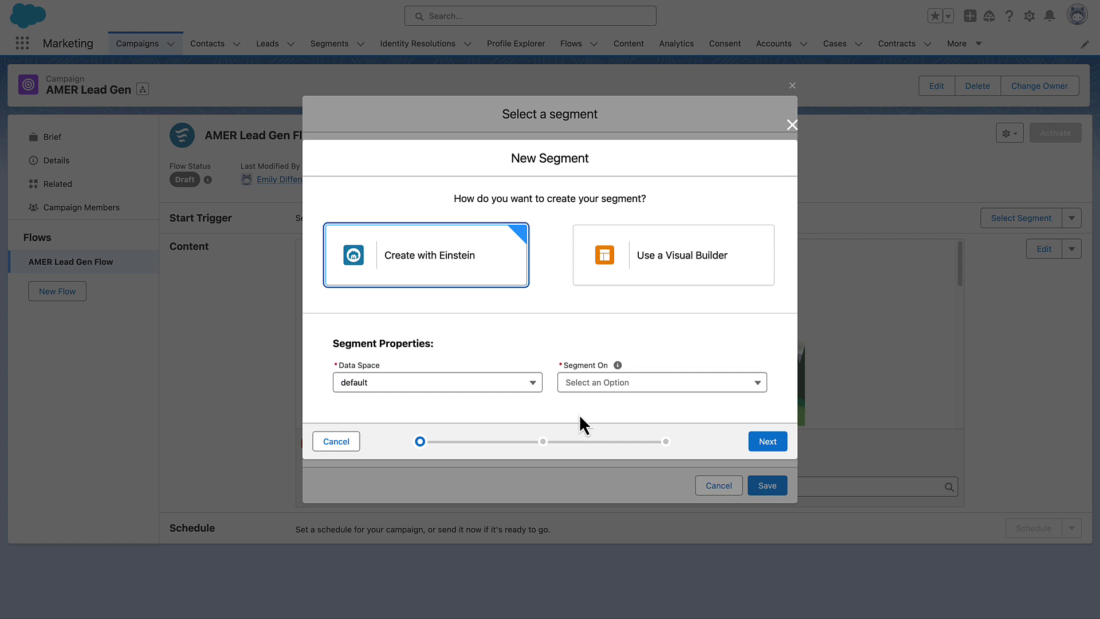
click(630, 274)
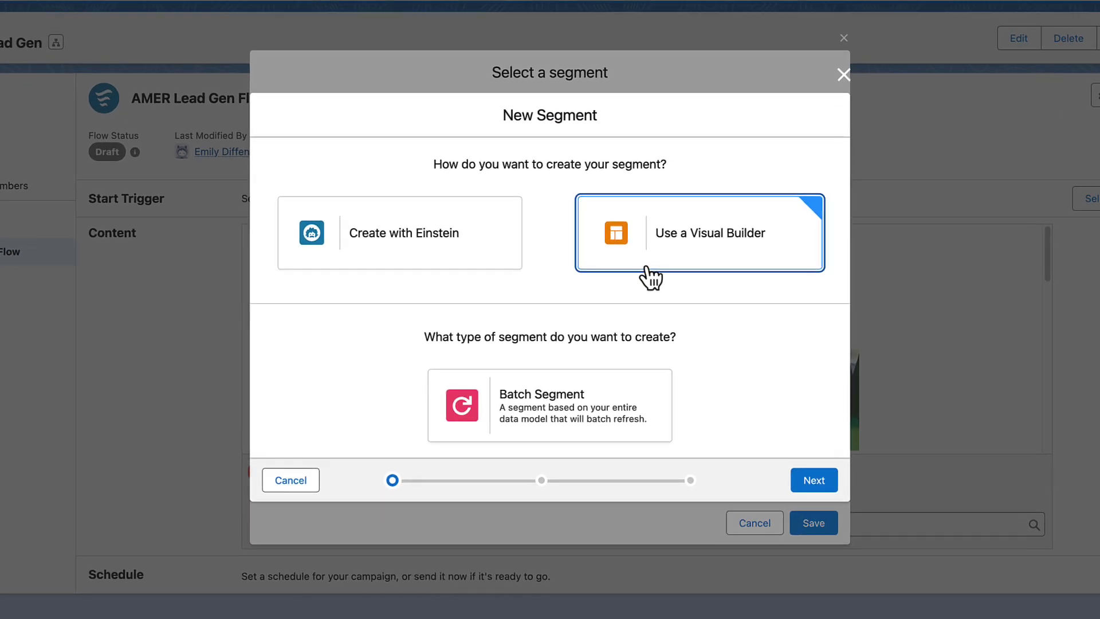
click(637, 394)
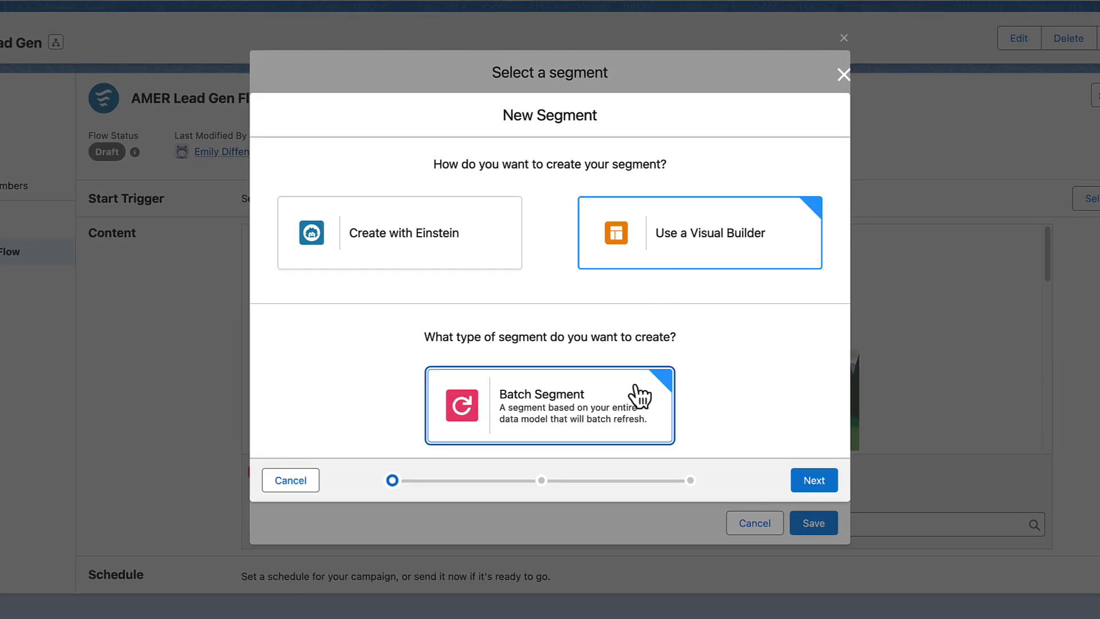
- Name the segment 'All Leads with Recent Activity' with data space default, segmented on Unified Individual
click(812, 483)
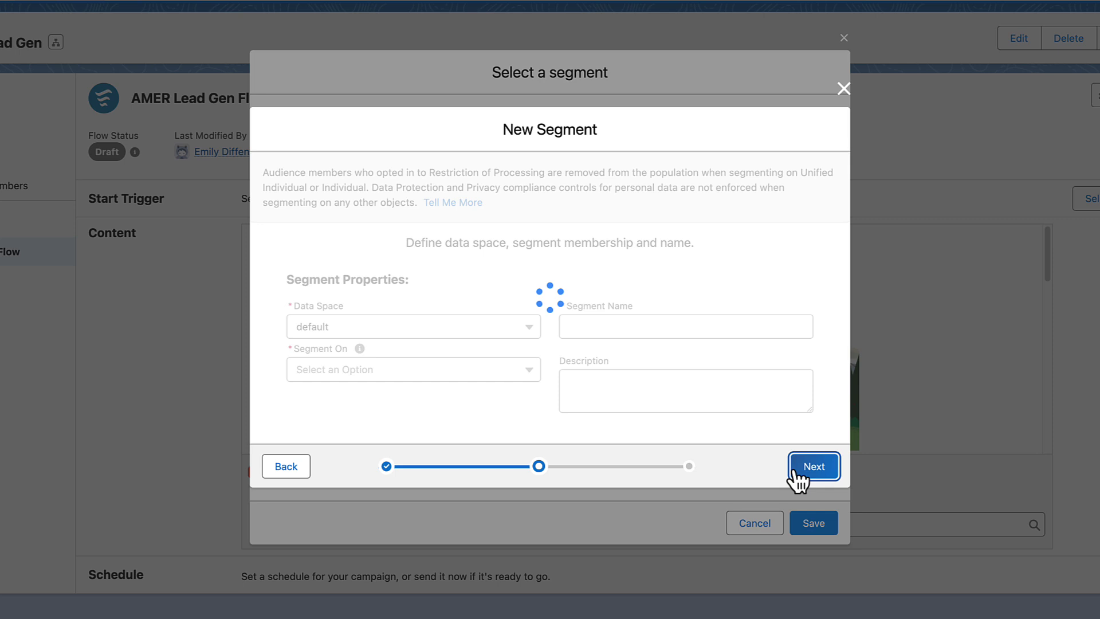
click(696, 326)
text(All Leads )
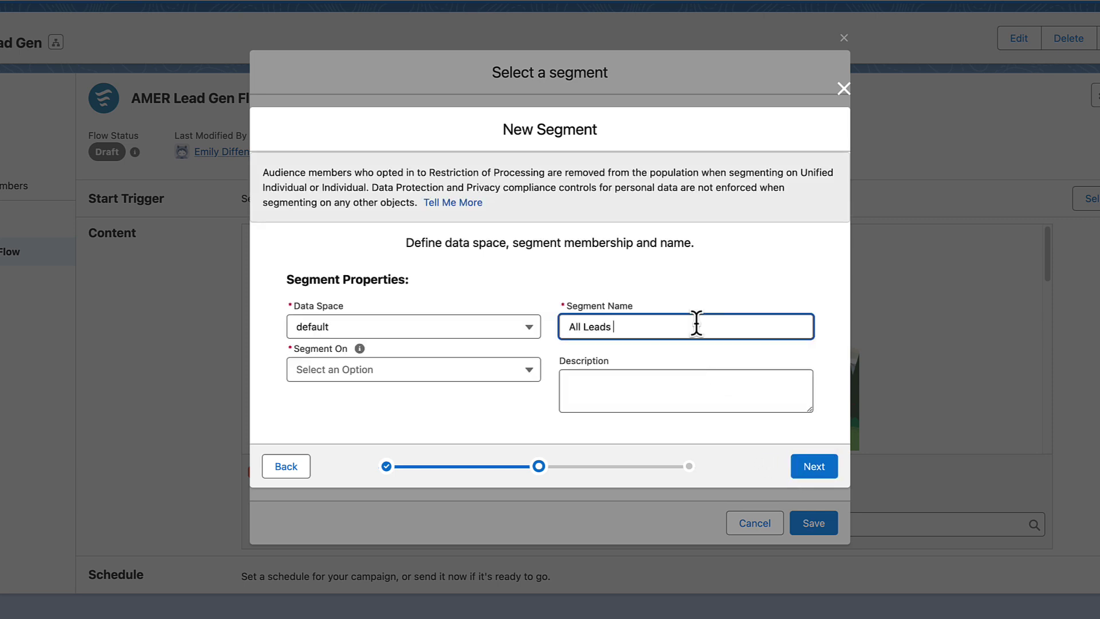
text(with Recent Activity)
click(529, 327)
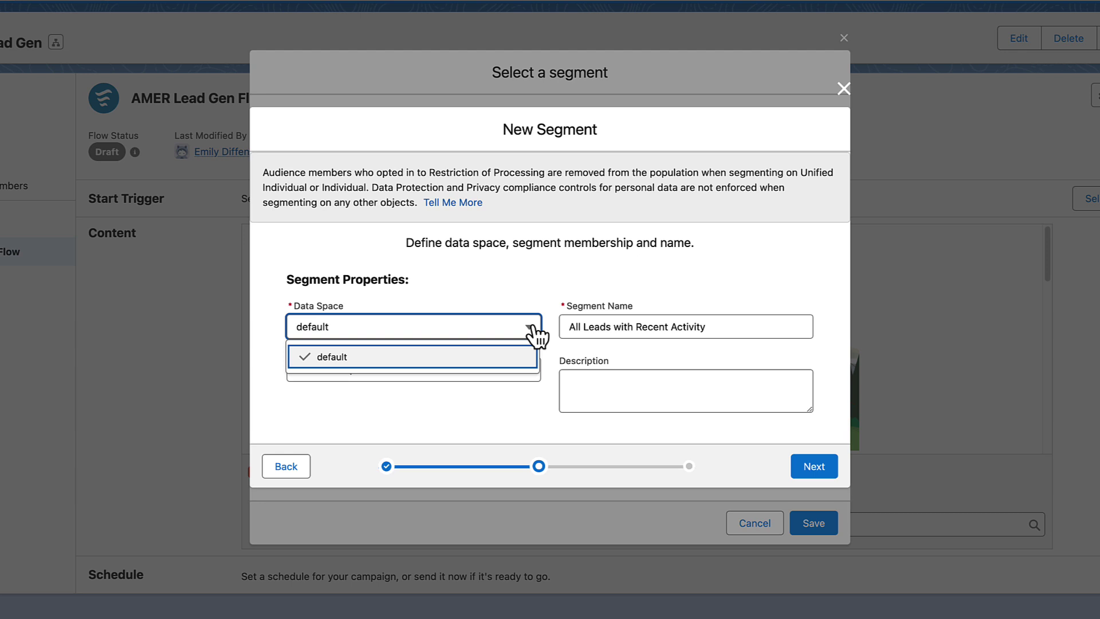
click(516, 358)
click(532, 374)
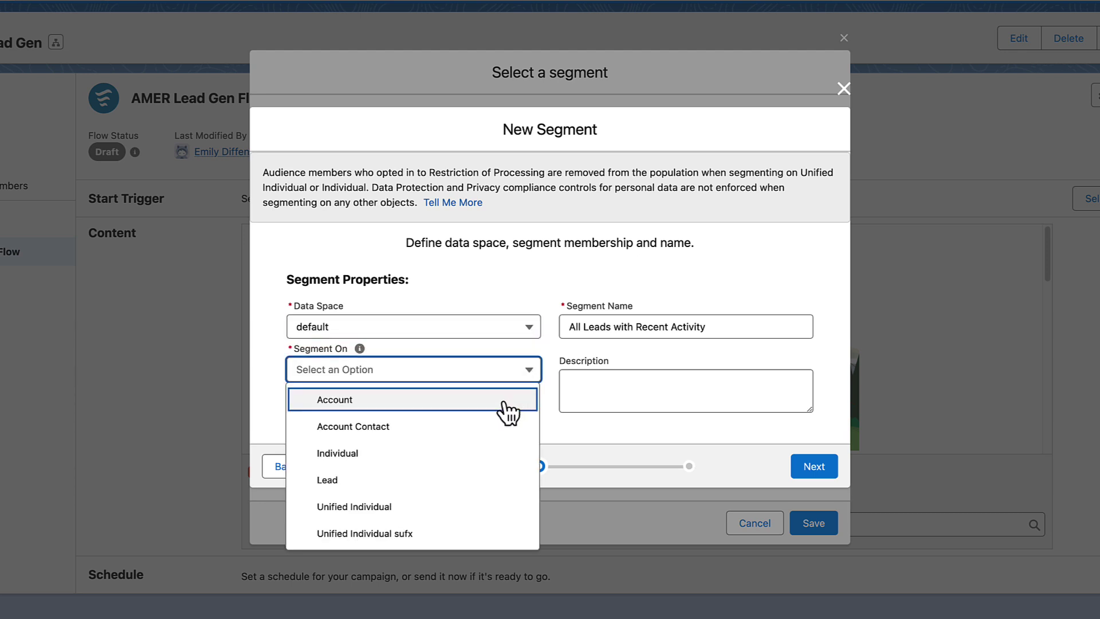
click(434, 507)
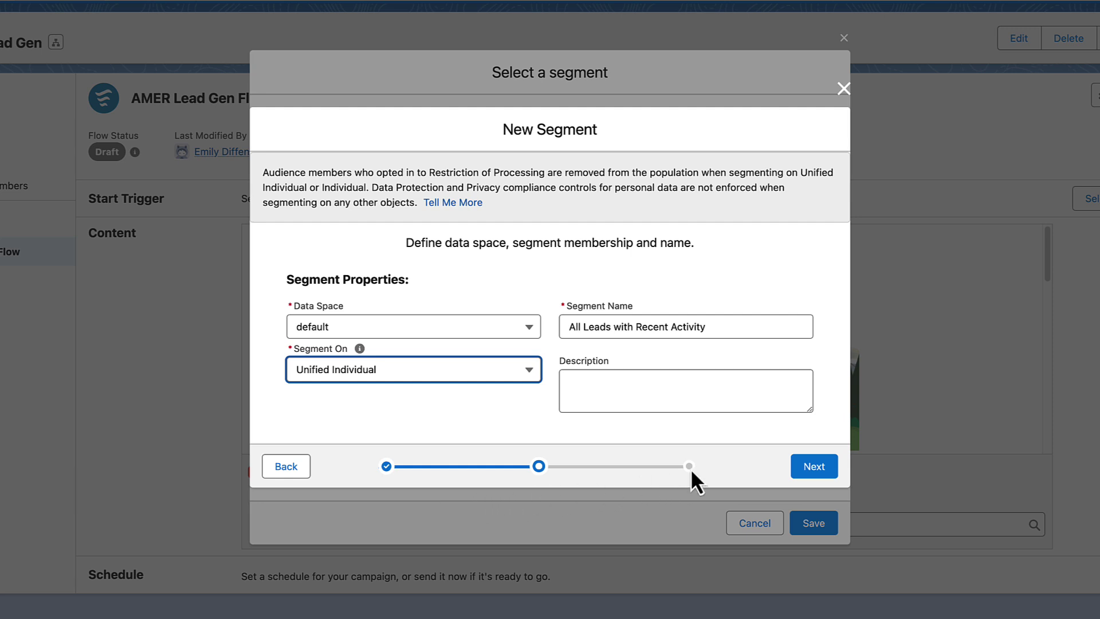
click(811, 468)
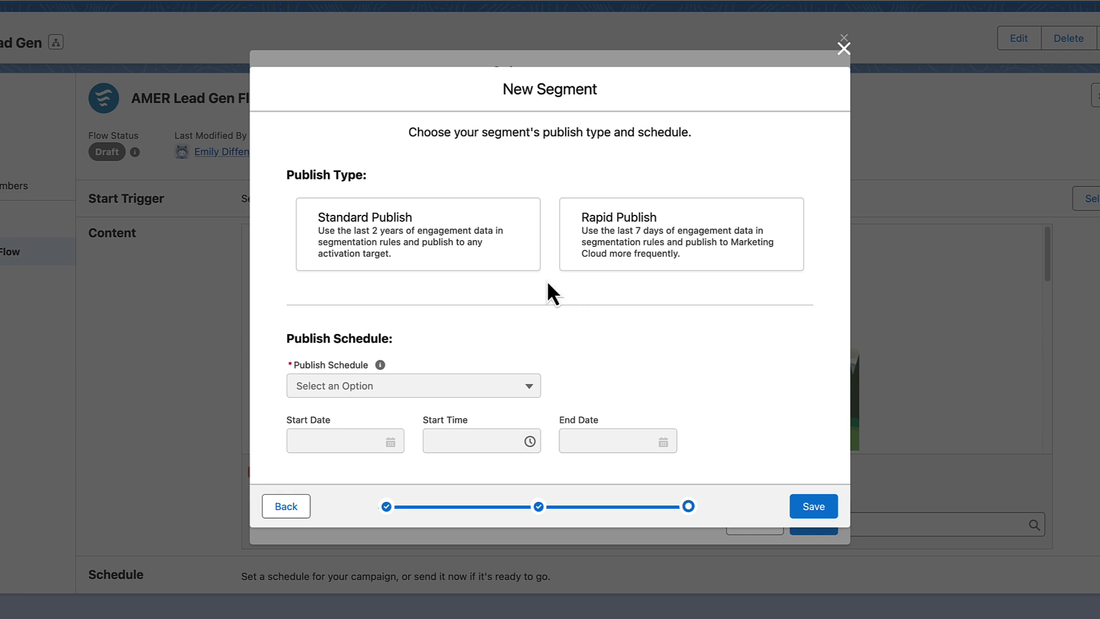
- Save the segment with Standard Publish and a 24-hour publish schedule
click(523, 267)
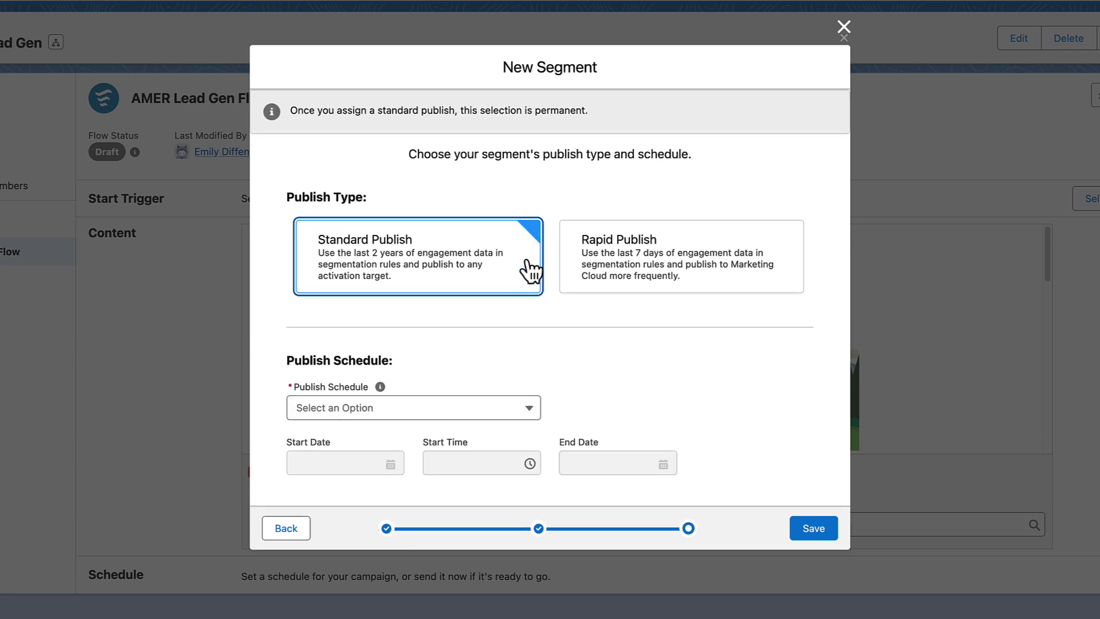
click(520, 413)
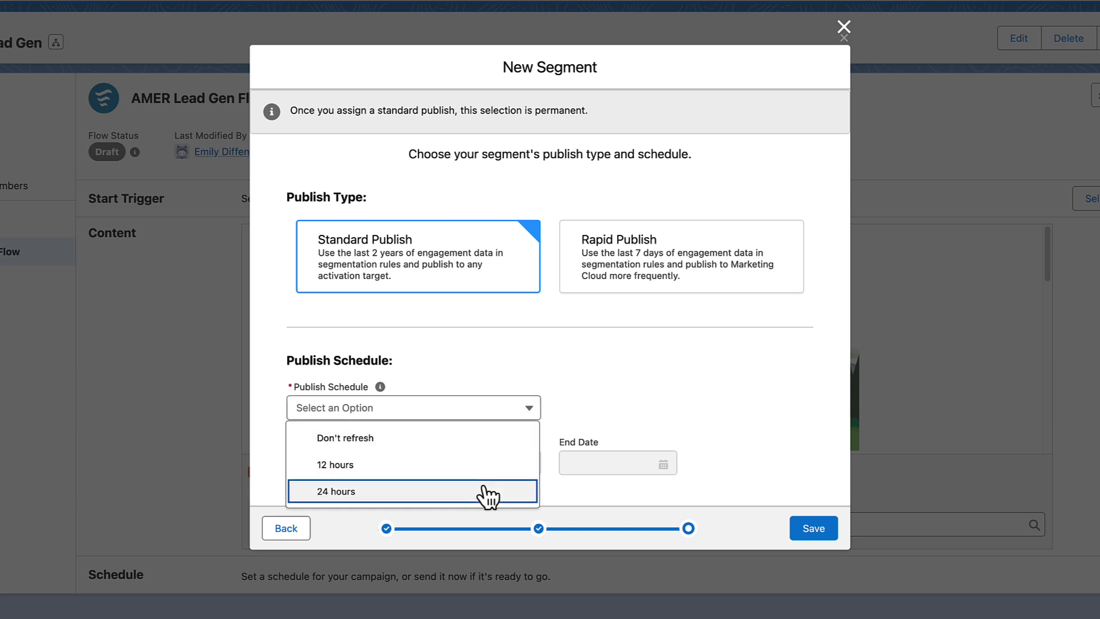
click(483, 491)
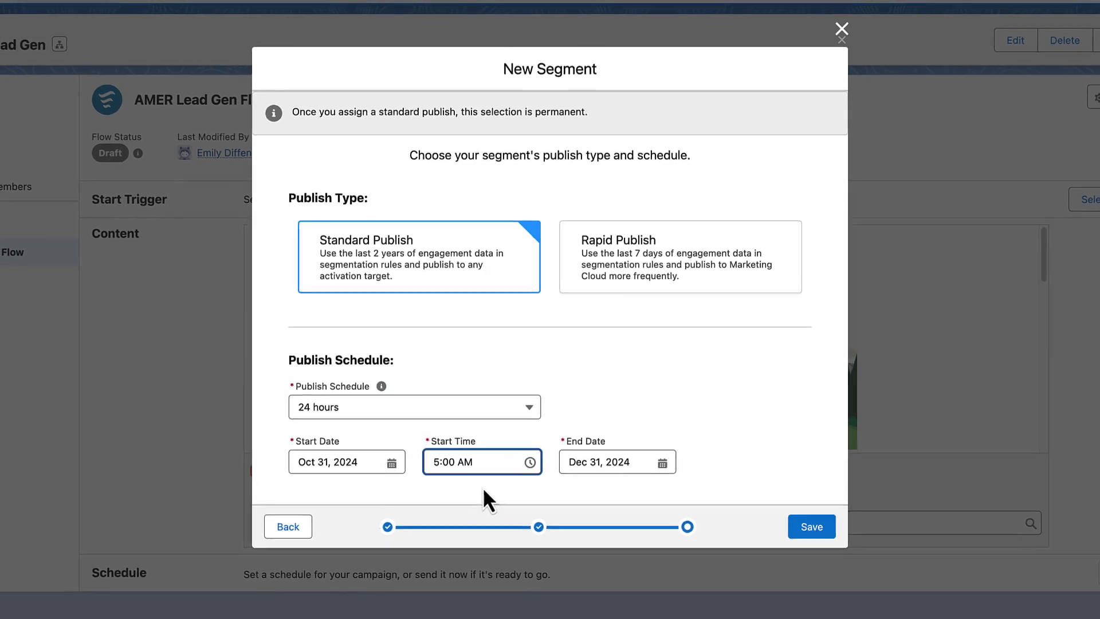
click(779, 510)
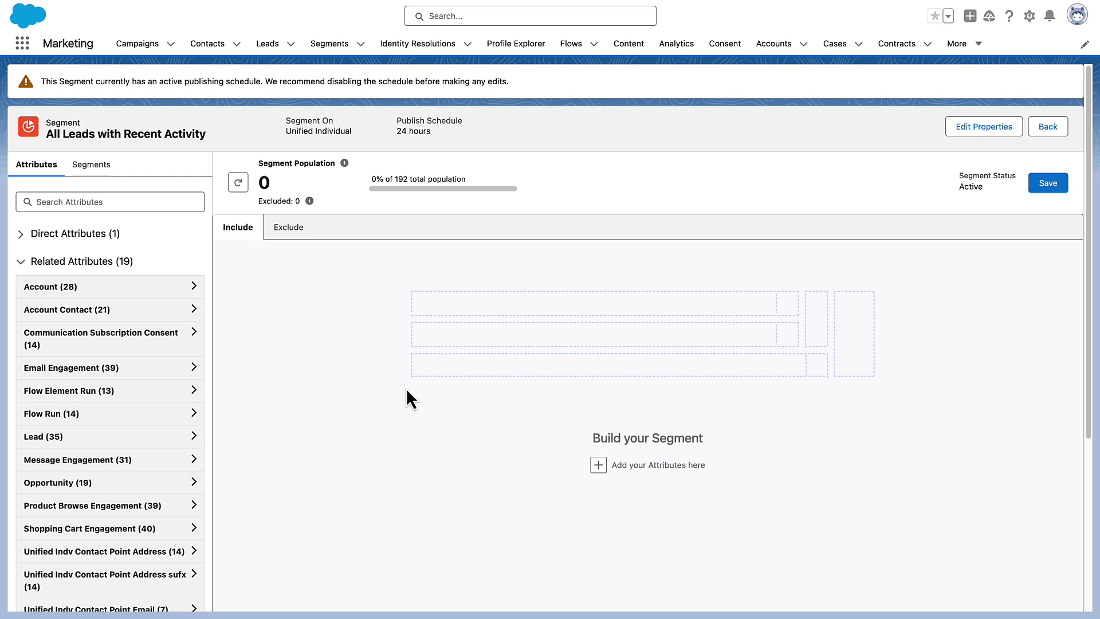
- Browse Account's related attributes through Lead and Contact Point Phone to the Contact Point Address fields
click(194, 286)
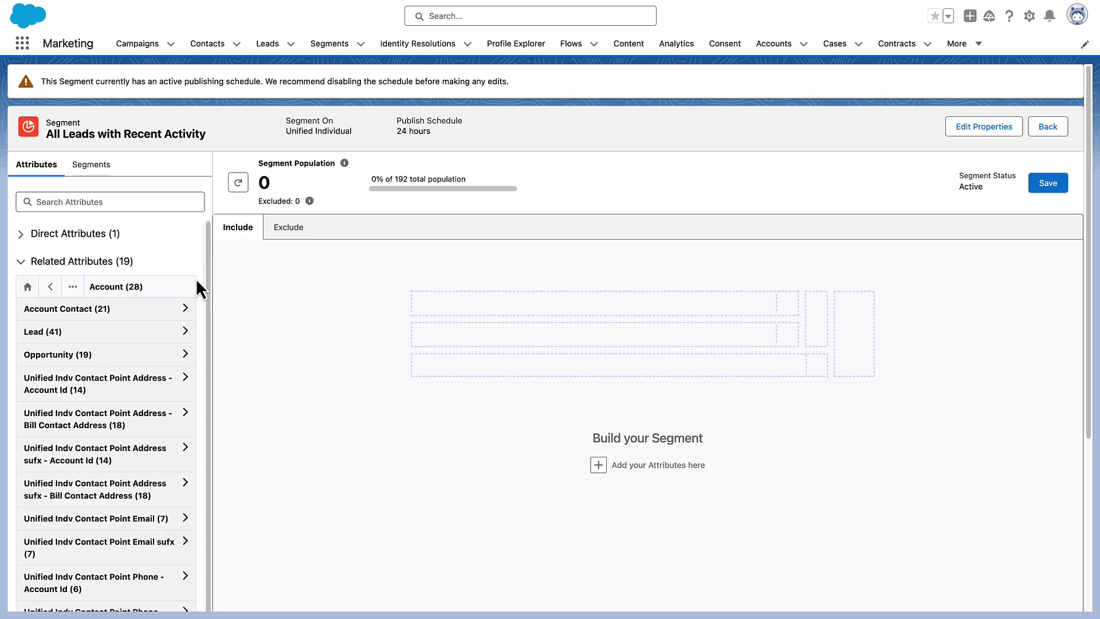
click(184, 332)
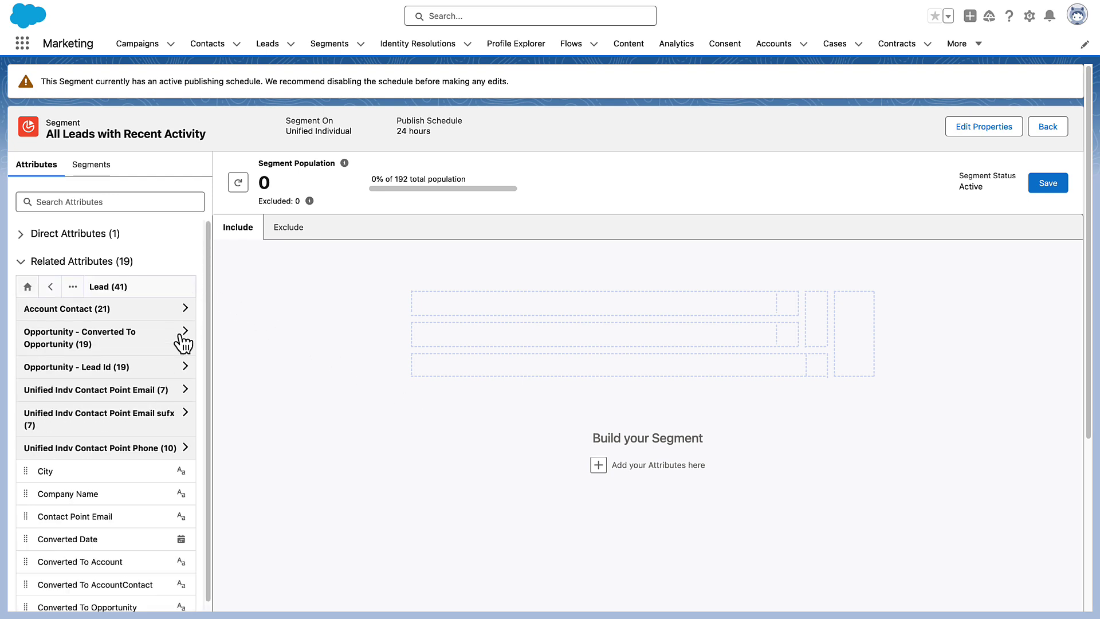
click(185, 449)
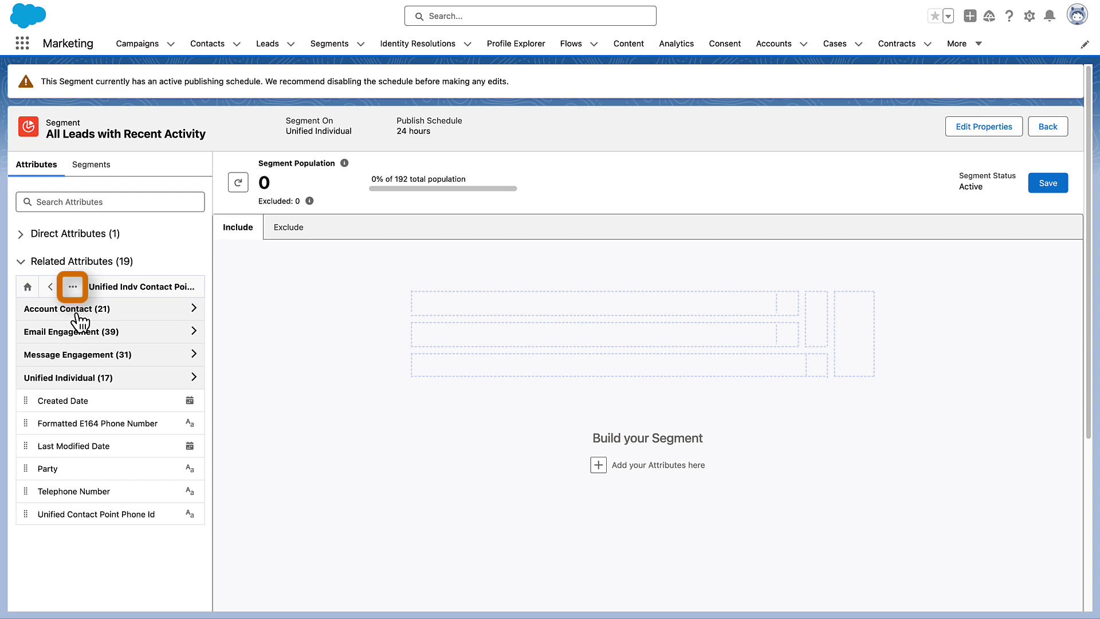
click(72, 287)
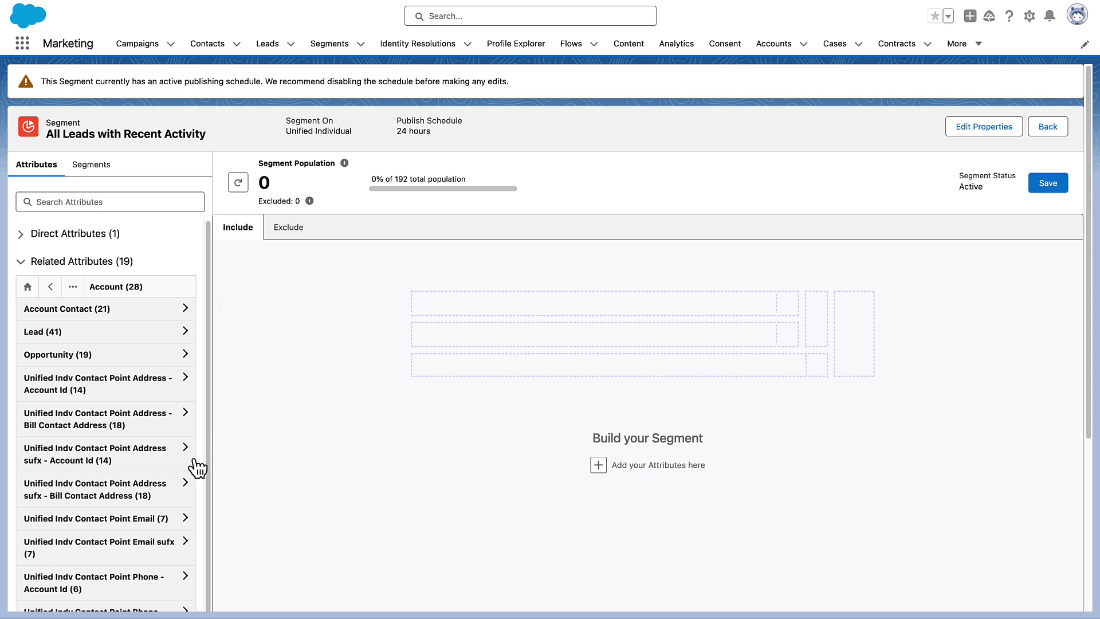
click(180, 490)
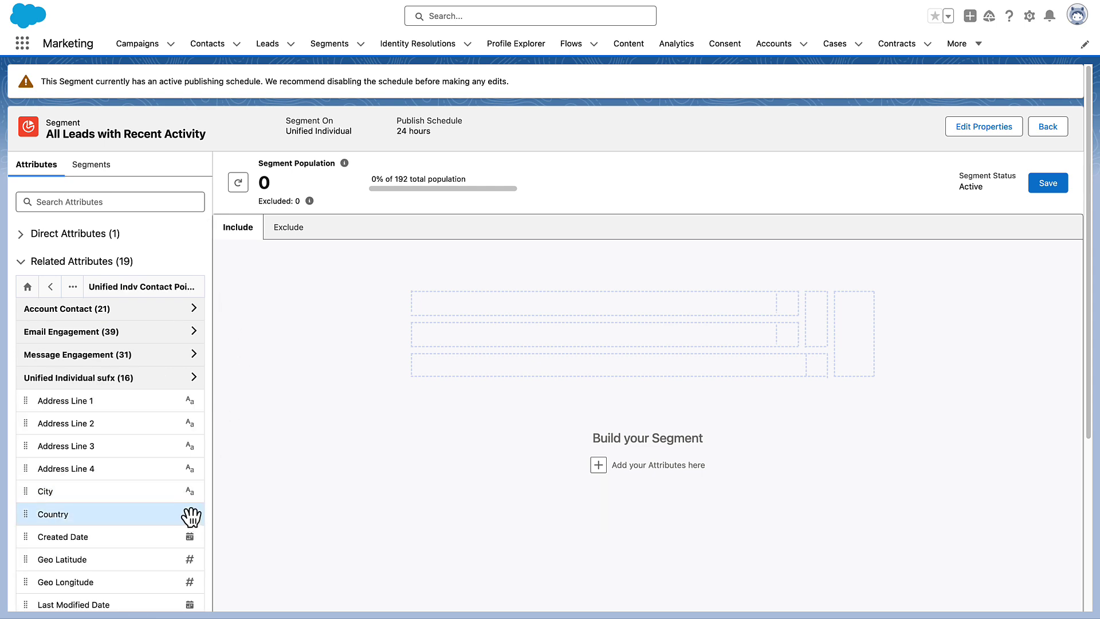
- Add a Country Is Equal To United States rule in an Account container via Parent Account billing address, count at least 1
drag(191, 515, 476, 348)
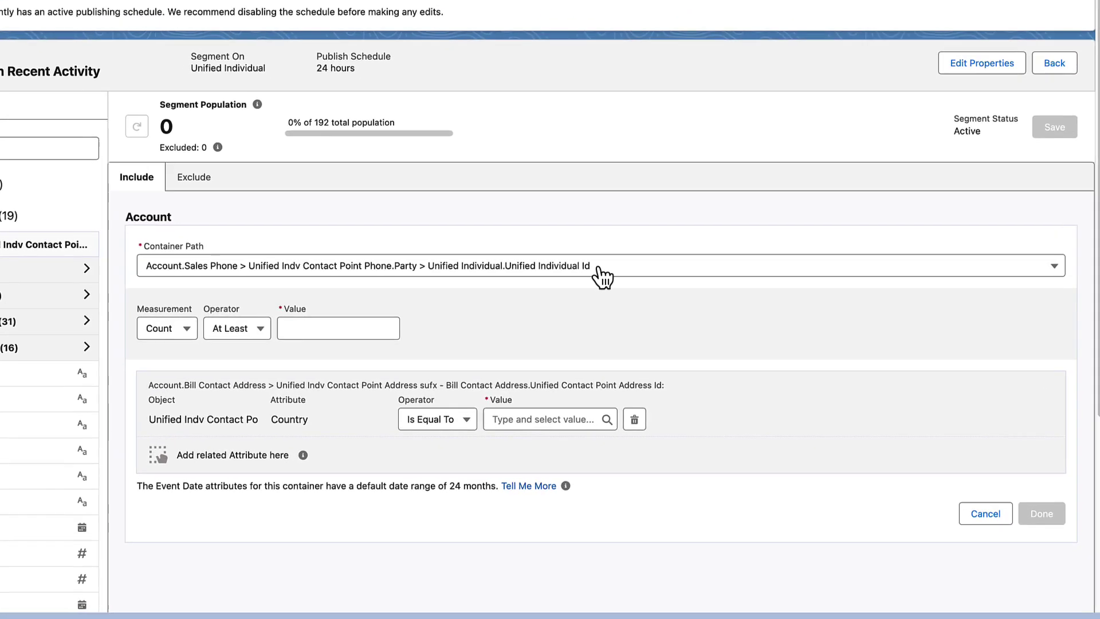
click(602, 277)
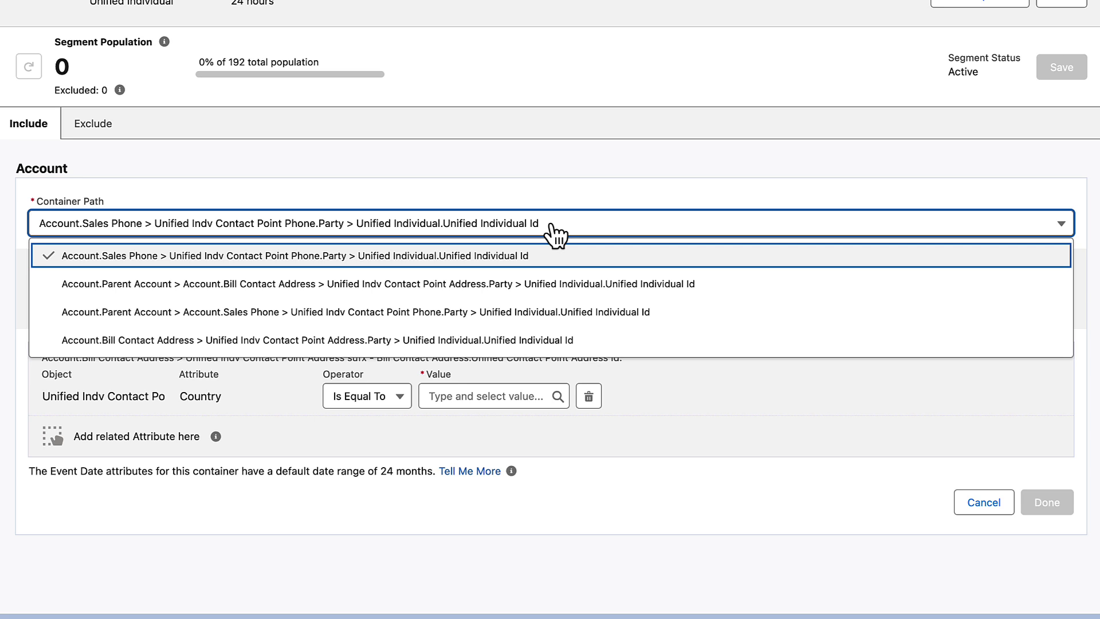
click(560, 284)
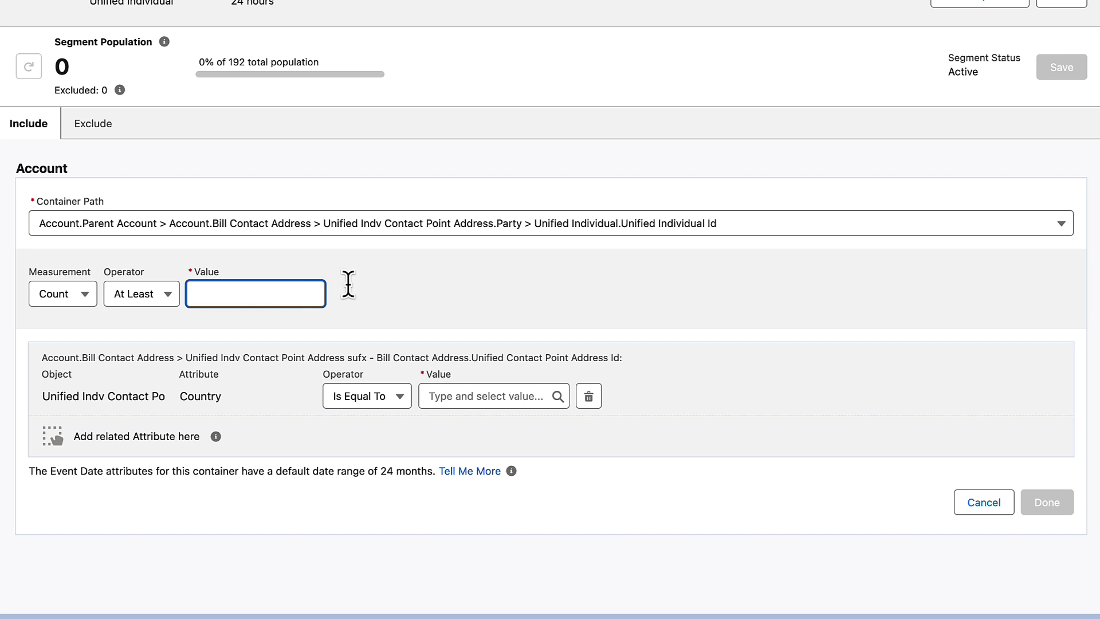
click(287, 292)
text(1)
click(437, 394)
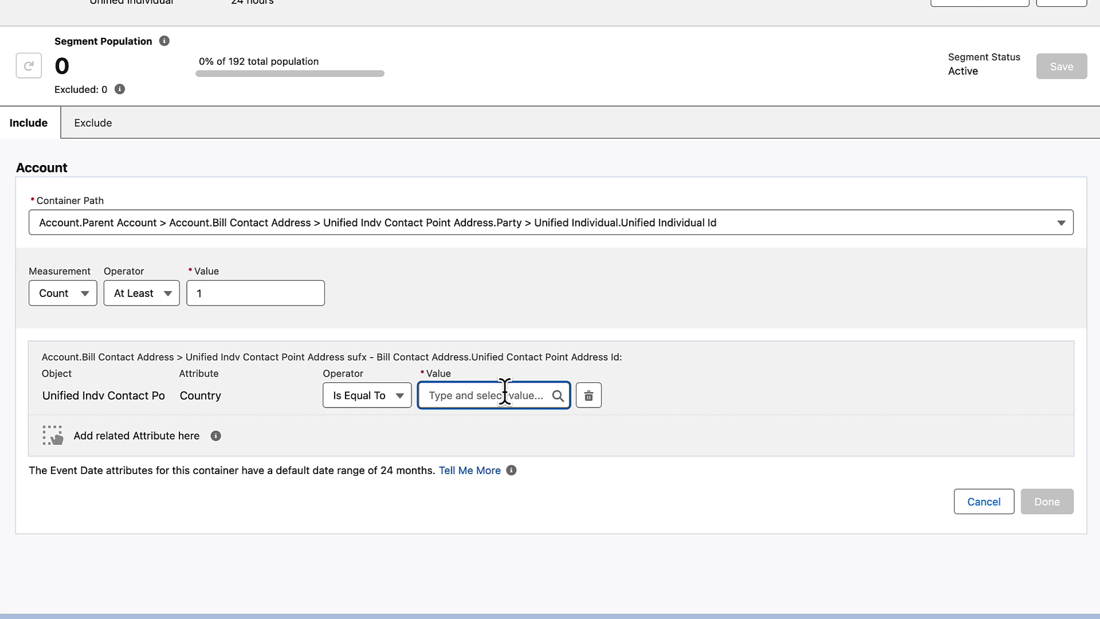
text(United States)
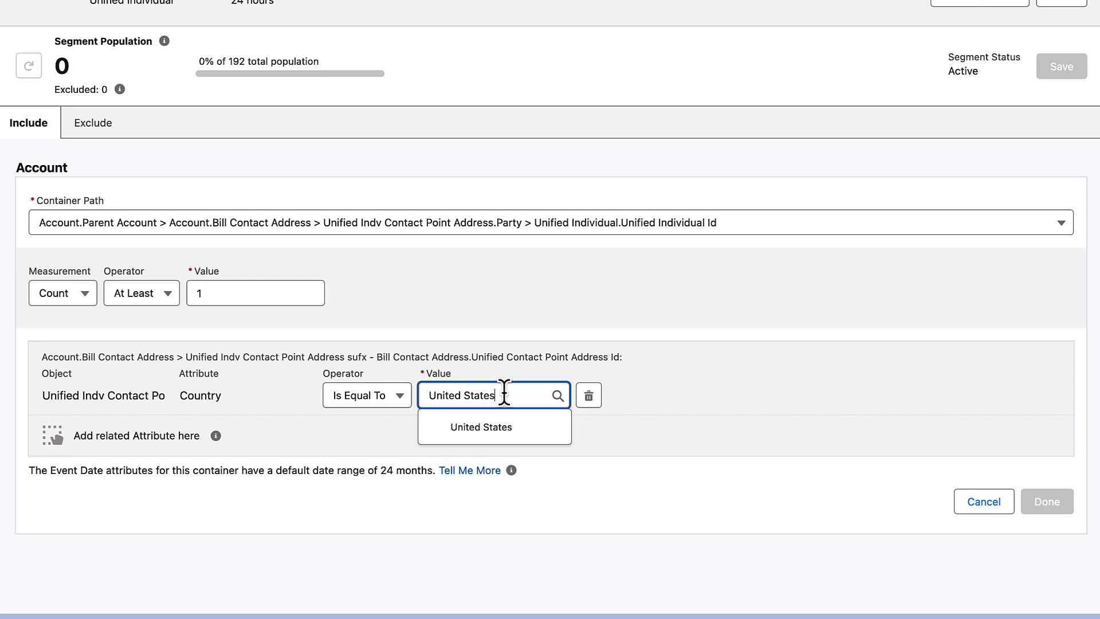
click(506, 431)
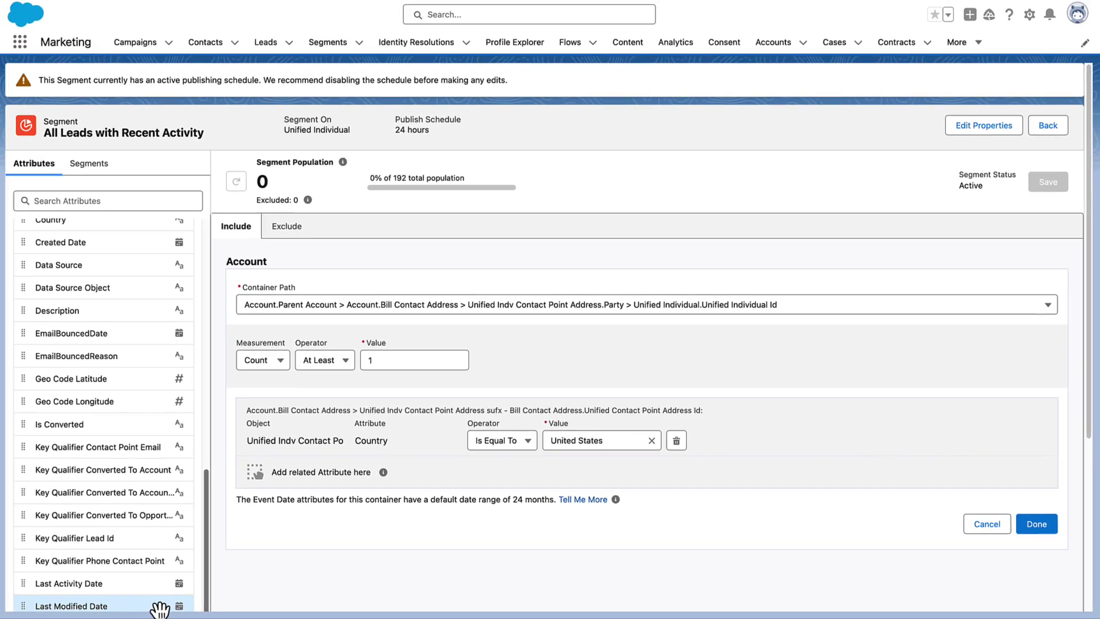
- Add Lead Last Modified Date Is After May 1, 2024, joined with AND, and finish the container
drag(158, 606, 282, 571)
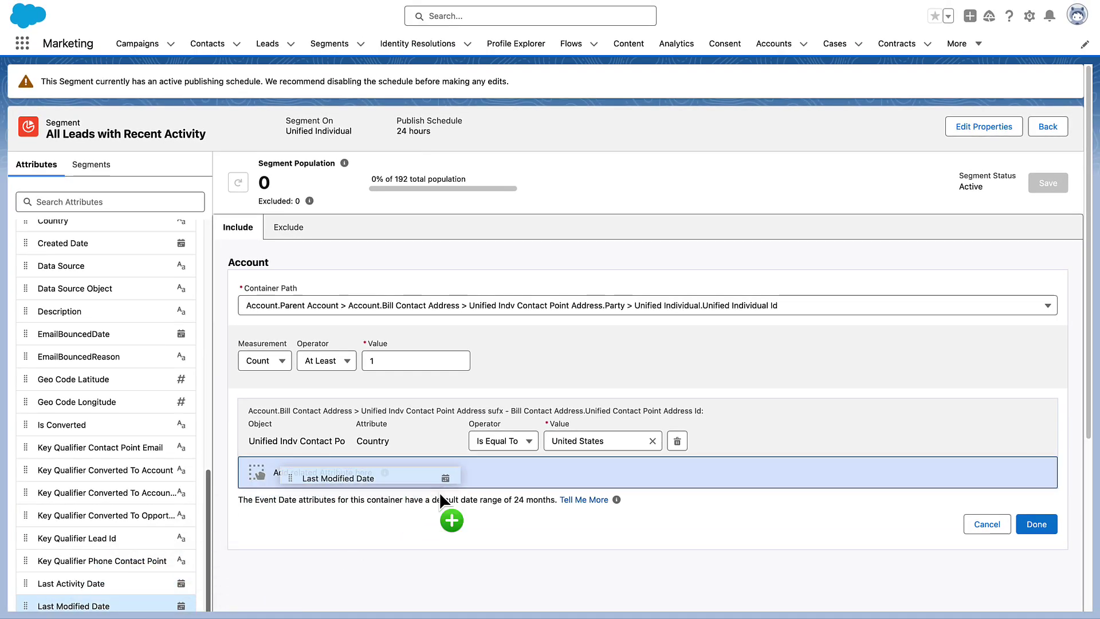
drag(441, 499, 442, 504)
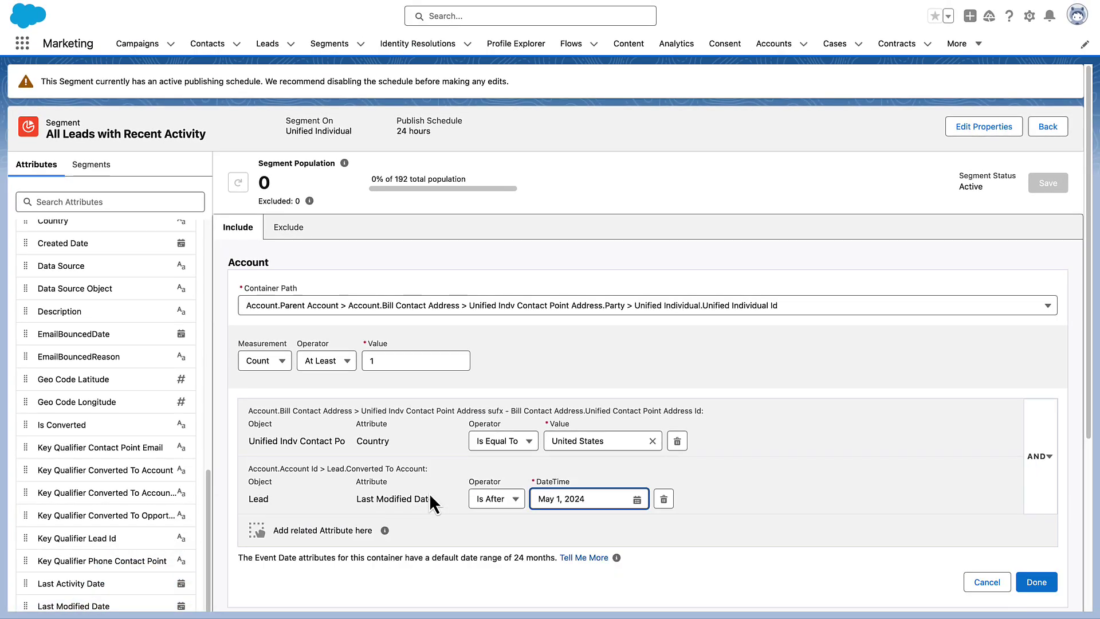
click(1043, 464)
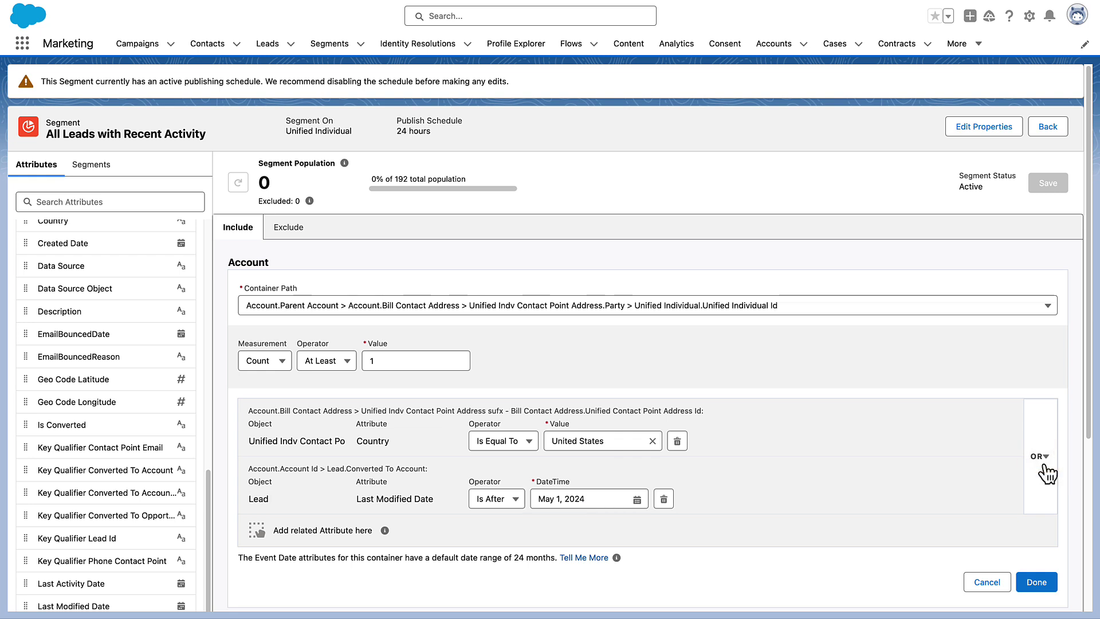
click(1043, 465)
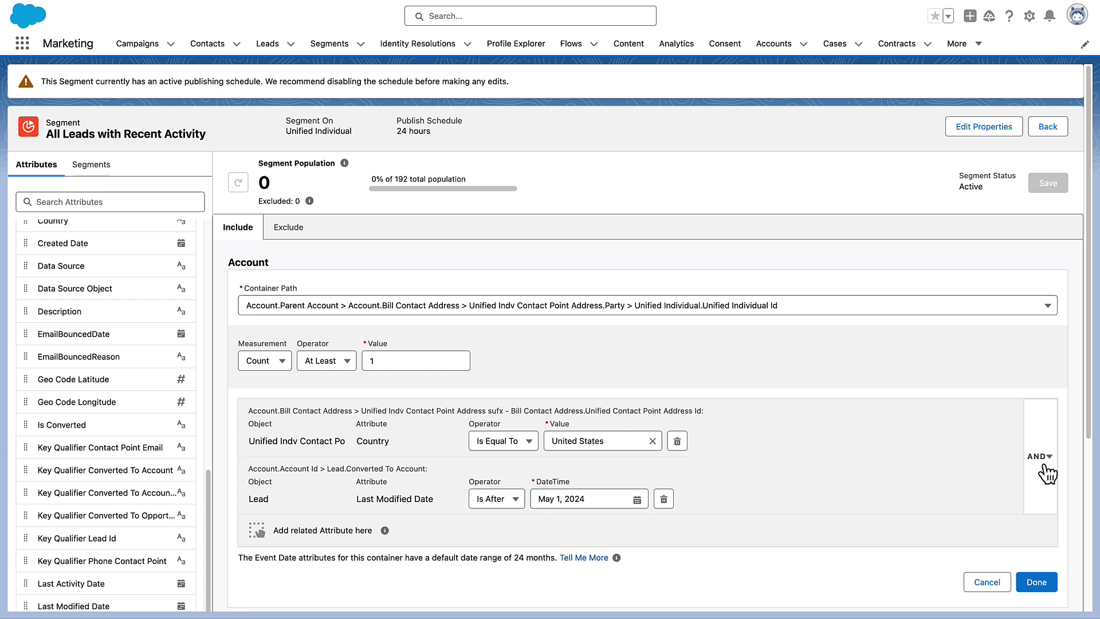
click(1035, 581)
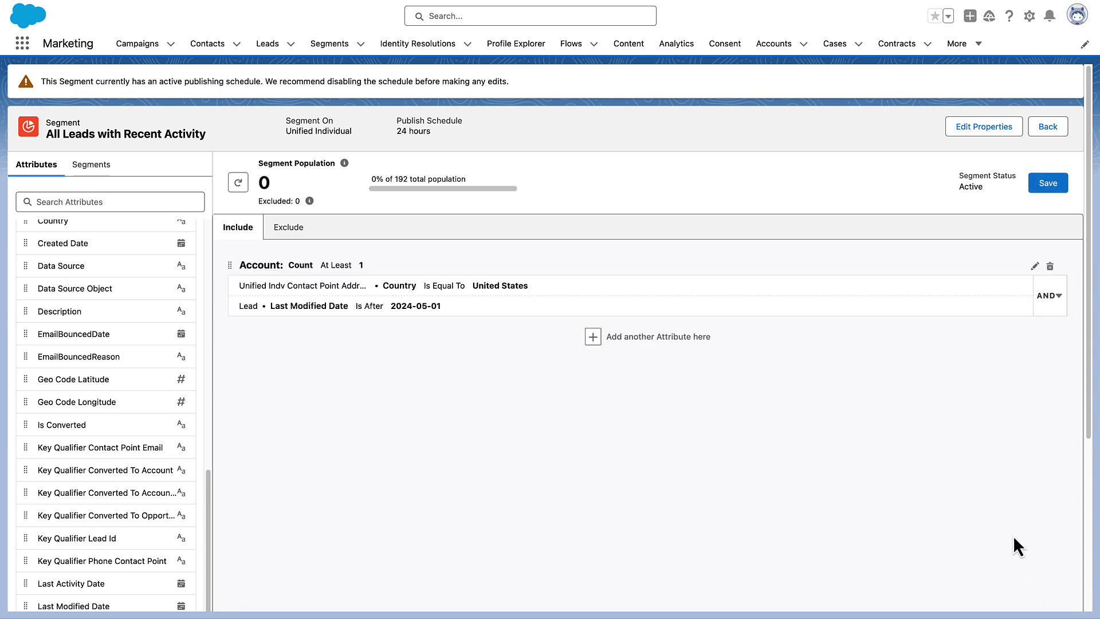
- Save the segment with its two-condition Account rule
click(1036, 190)
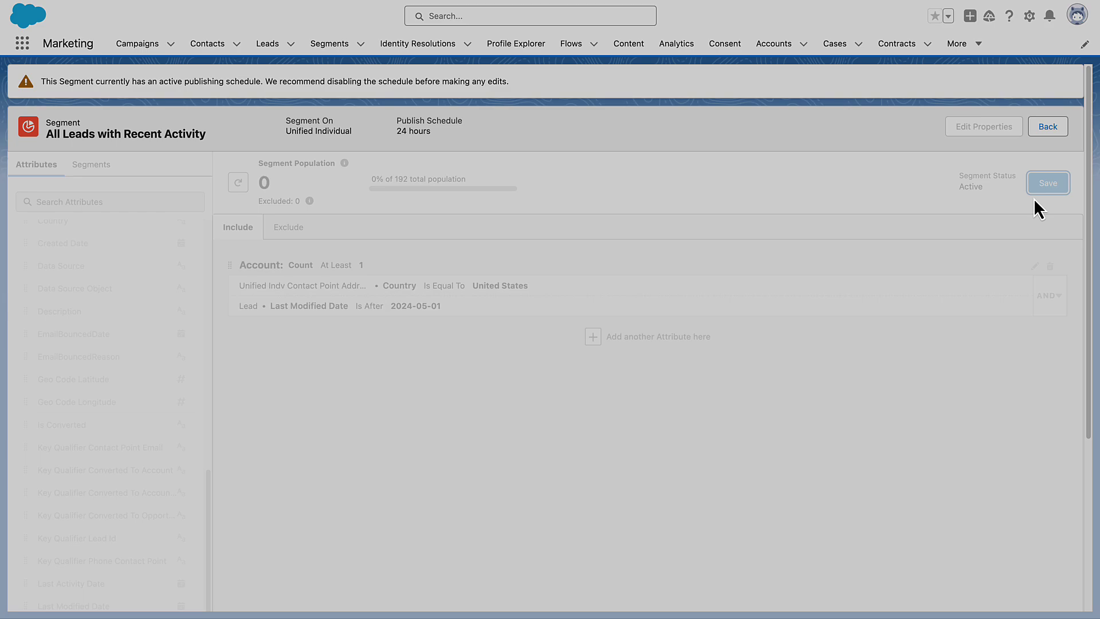